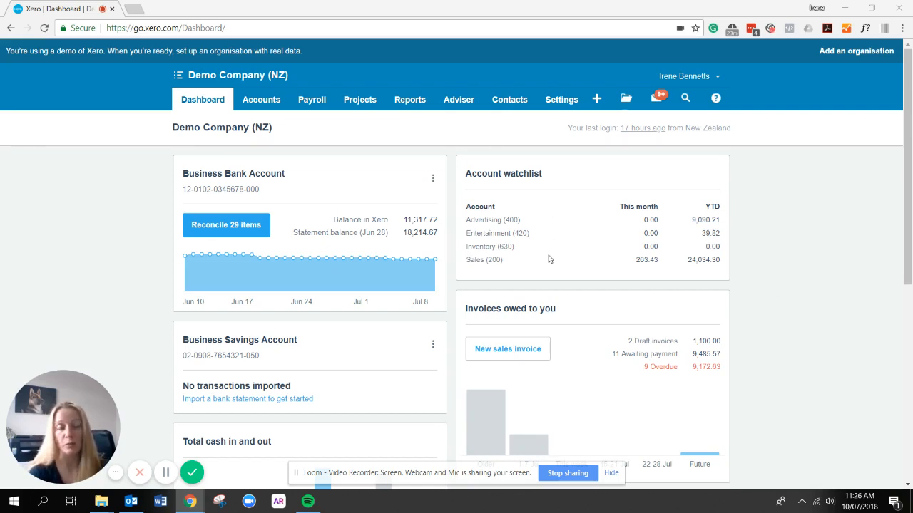
Open the Overall Budget in the Budget Manager and display it in wide view
{"action": "left_click", "coordinate": [423, 104]}
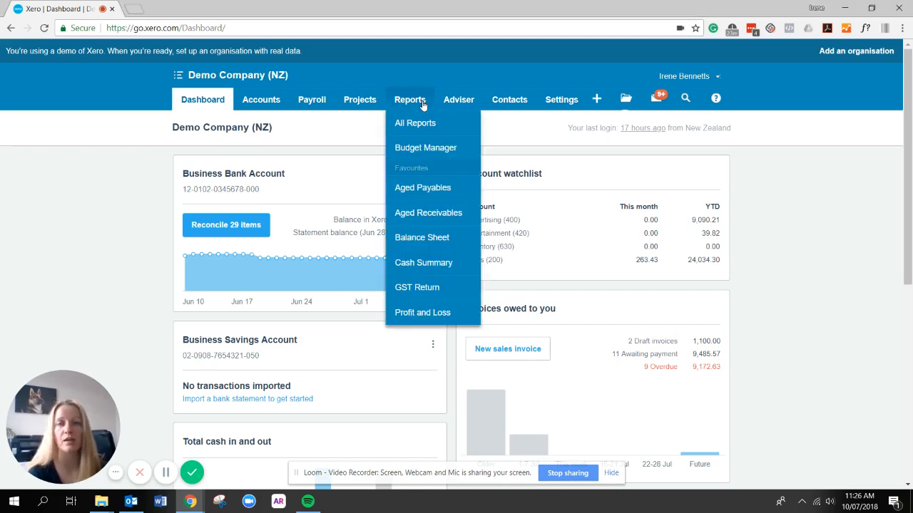
{"action": "left_click", "coordinate": [441, 161]}
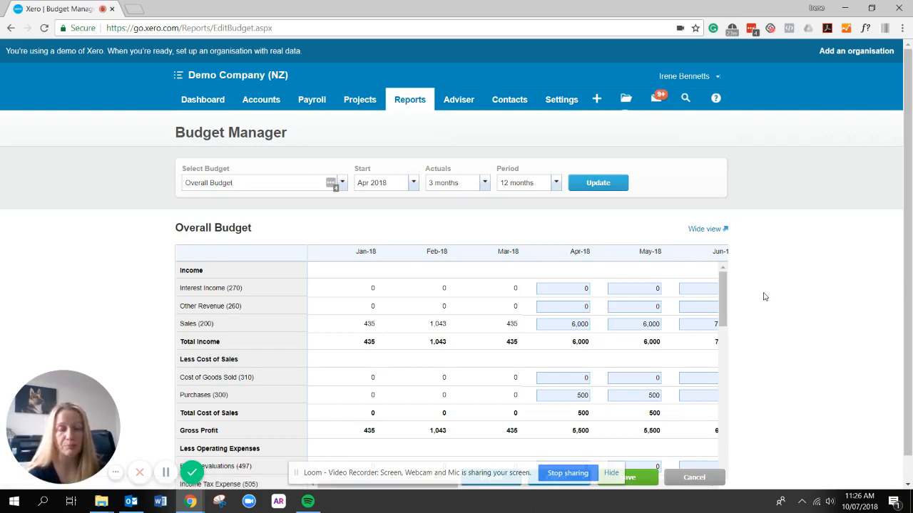
{"action": "left_click", "coordinate": [343, 184]}
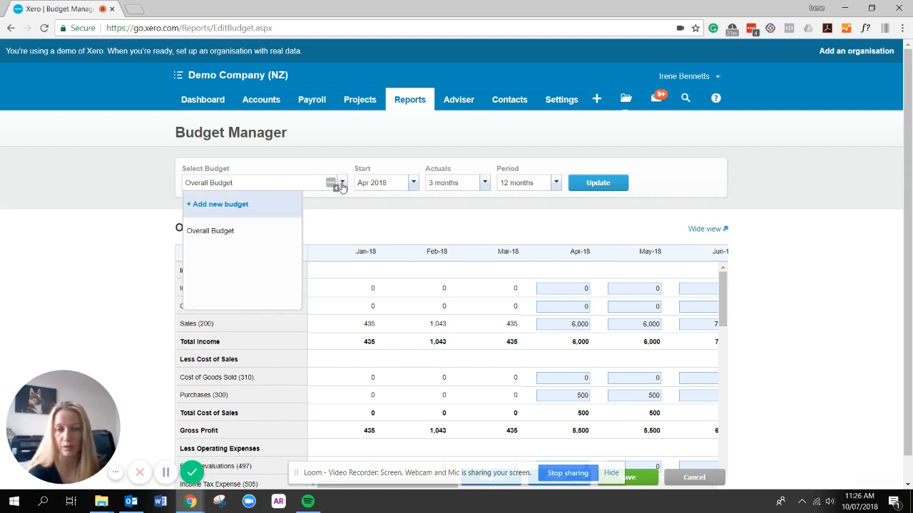
{"action": "left_click", "coordinate": [263, 234]}
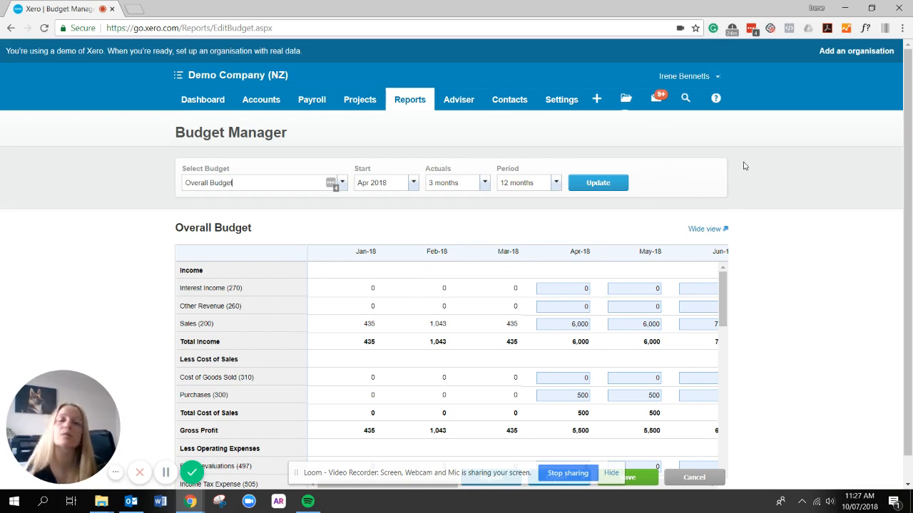
{"action": "left_click", "coordinate": [706, 229]}
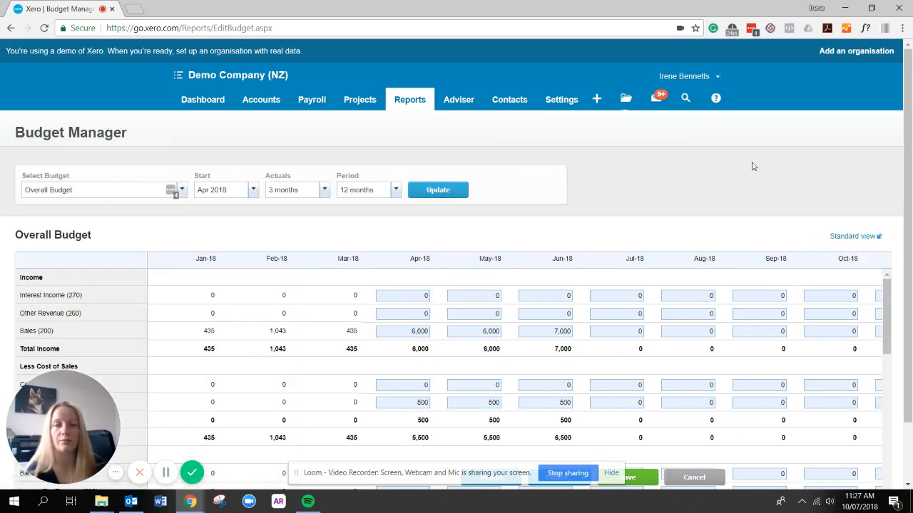
Examine the Overall Budget's income, cost of sales and expense rows across the monthly columns
{"action": "scroll", "coordinate": [743, 157], "scroll_direction": "down", "scroll_amount": 1}
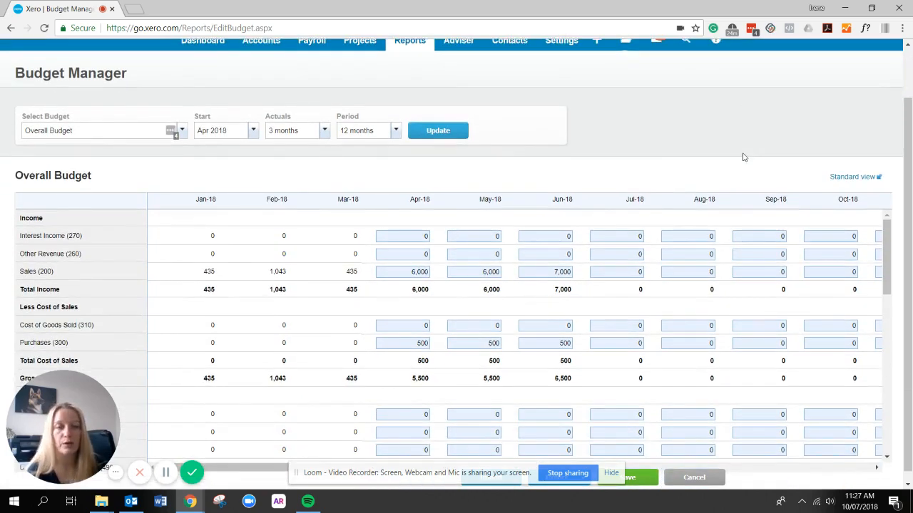
{"action": "scroll", "coordinate": [743, 157], "scroll_direction": "down", "scroll_amount": 1}
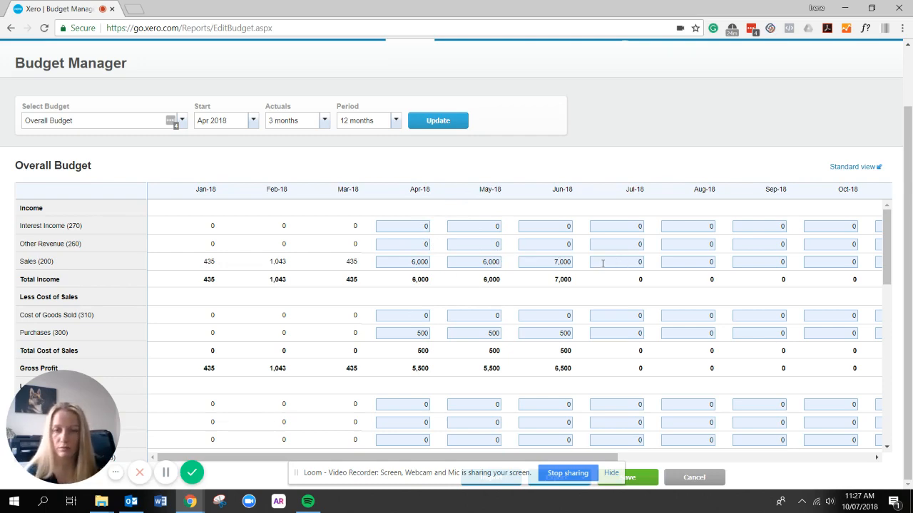
{"action": "scroll", "coordinate": [603, 263], "scroll_direction": "up", "scroll_amount": 2}
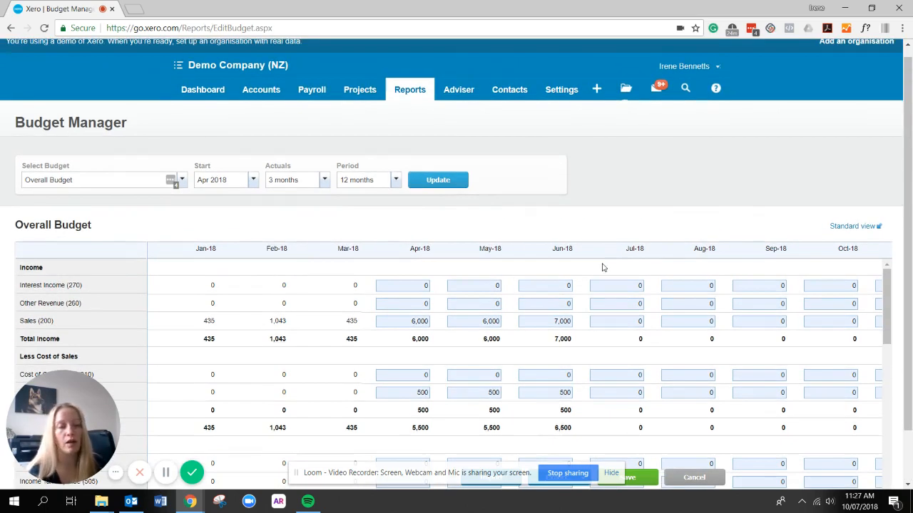
{"action": "scroll", "coordinate": [603, 267], "scroll_direction": "down", "scroll_amount": 3}
{"action": "scroll", "coordinate": [668, 214], "scroll_direction": "down", "scroll_amount": 2}
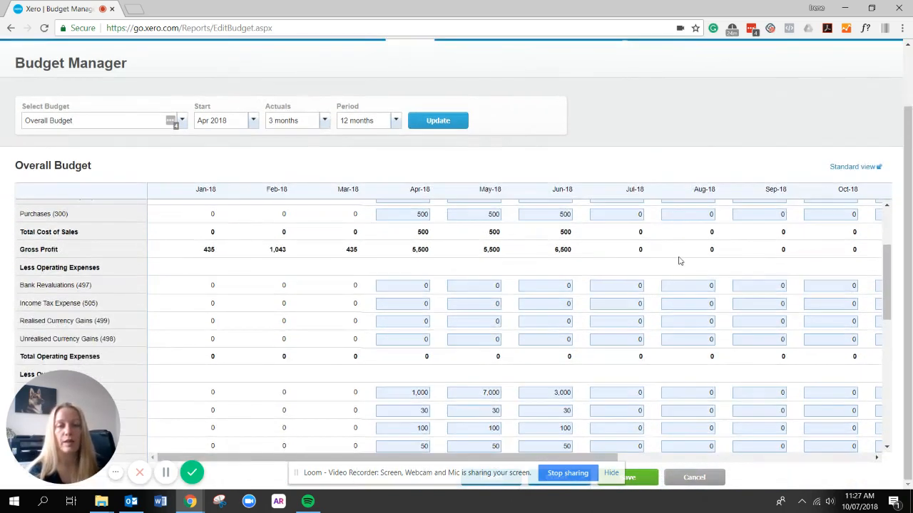
{"action": "scroll", "coordinate": [679, 261], "scroll_direction": "up", "scroll_amount": 3}
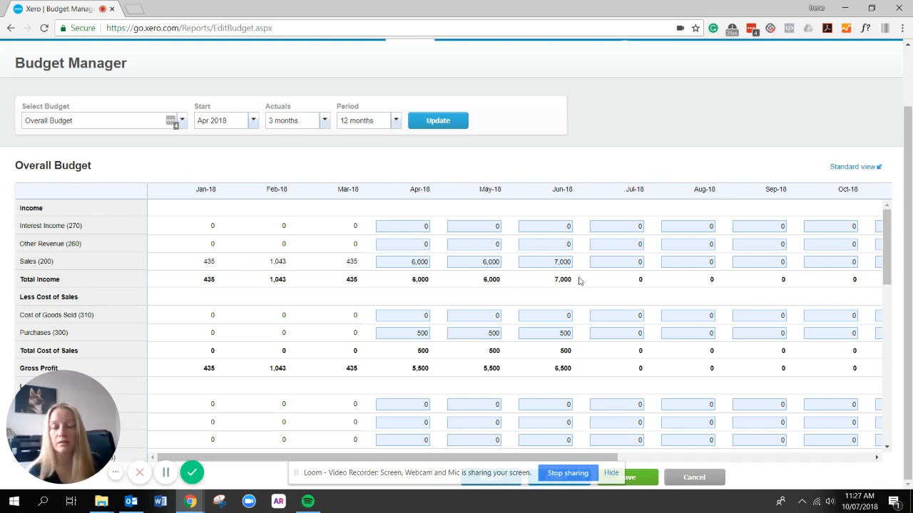
{"action": "scroll", "coordinate": [581, 278], "scroll_direction": "down", "scroll_amount": 4}
{"action": "scroll", "coordinate": [588, 276], "scroll_direction": "up", "scroll_amount": 4}
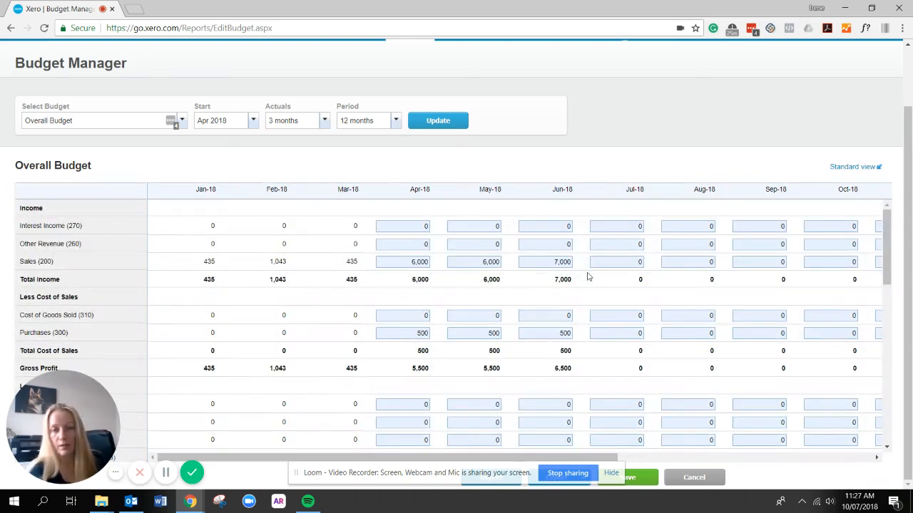
Set the July 2018 budget amount for Sales (200) to 7,000
{"action": "left_click", "coordinate": [619, 262]}
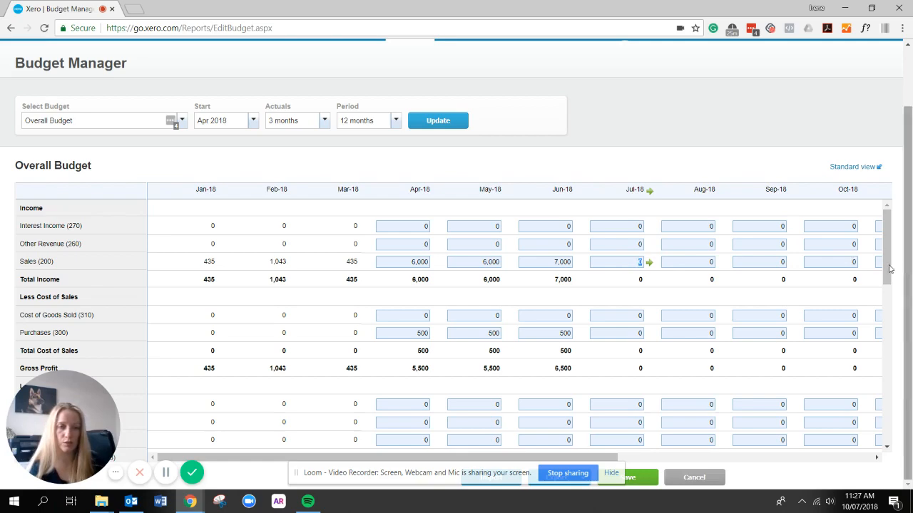
{"action": "scroll", "coordinate": [809, 284], "scroll_direction": "down", "scroll_amount": 4}
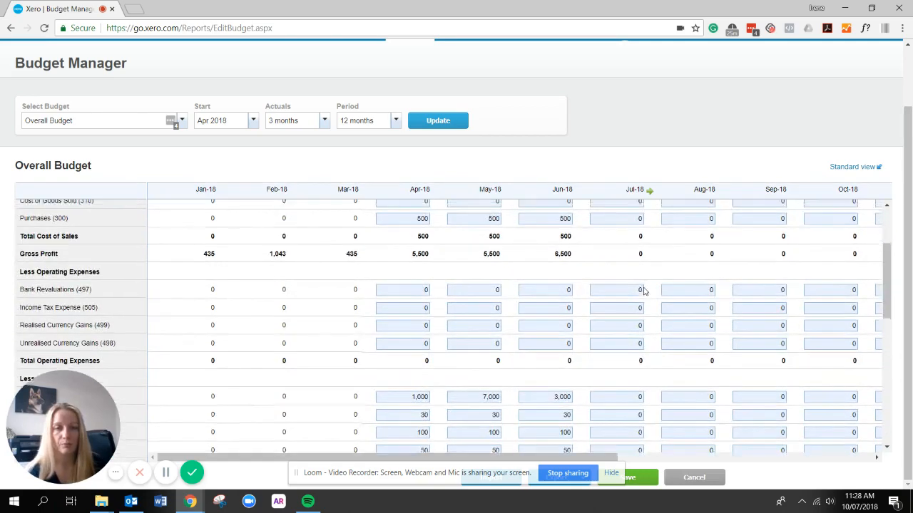
{"action": "scroll", "coordinate": [644, 291], "scroll_direction": "up", "scroll_amount": 4}
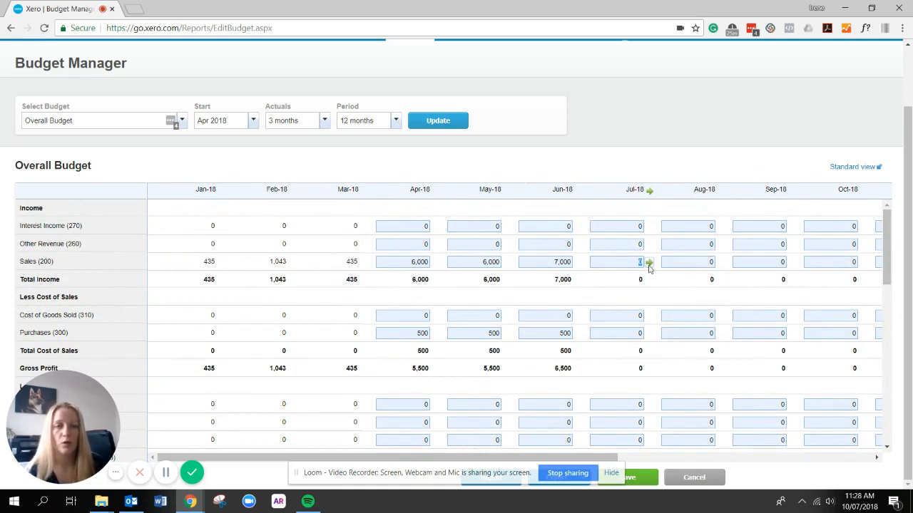
{"action": "type", "text": "7000"}
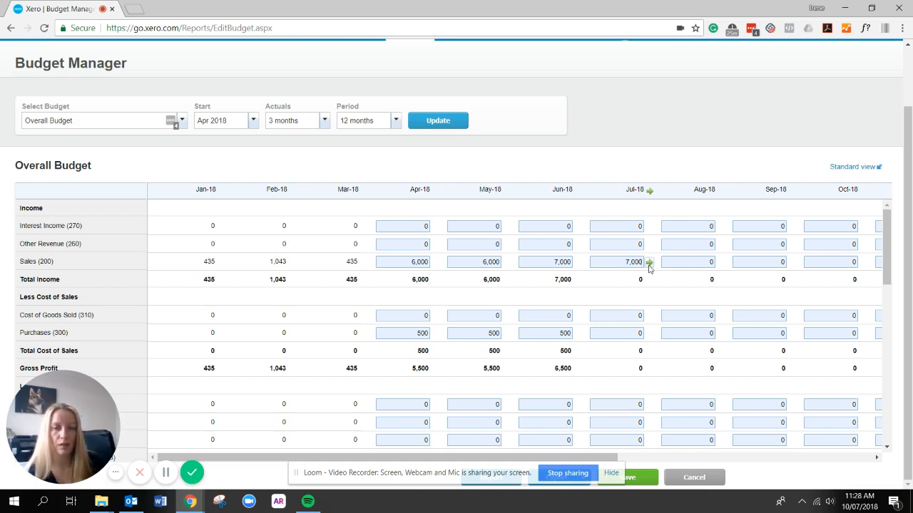
Apply a formula to Sales (200) from July 2018 that adjusts the budget by an amount of 1000 each month
{"action": "left_click", "coordinate": [649, 263]}
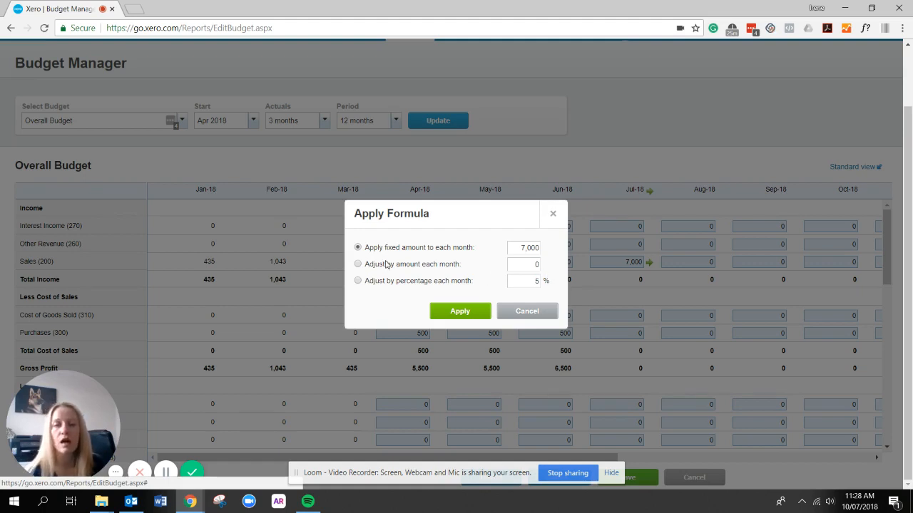
{"action": "left_click", "coordinate": [358, 265]}
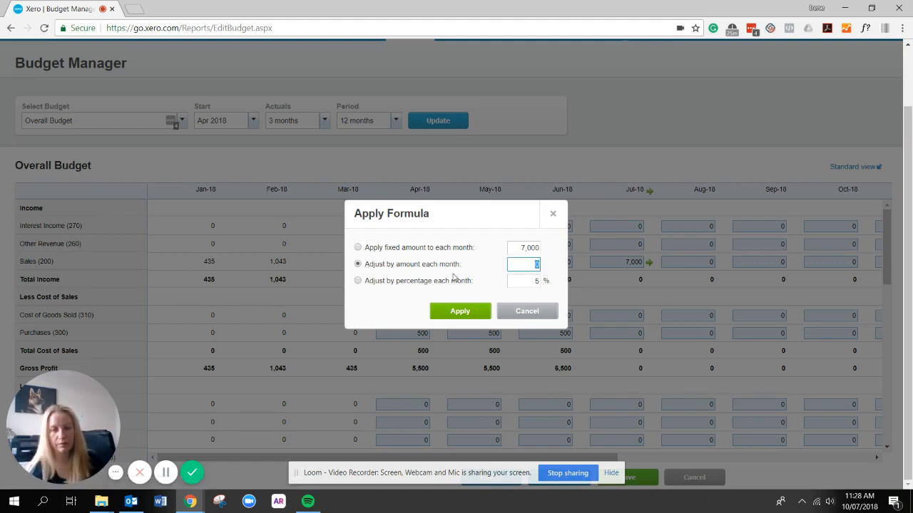
{"action": "type", "text": "100"}
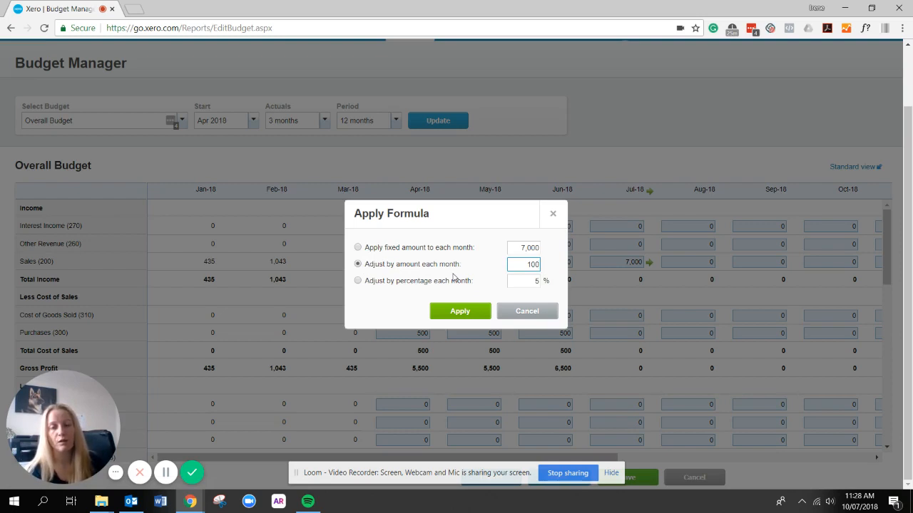
{"action": "type", "text": "0"}
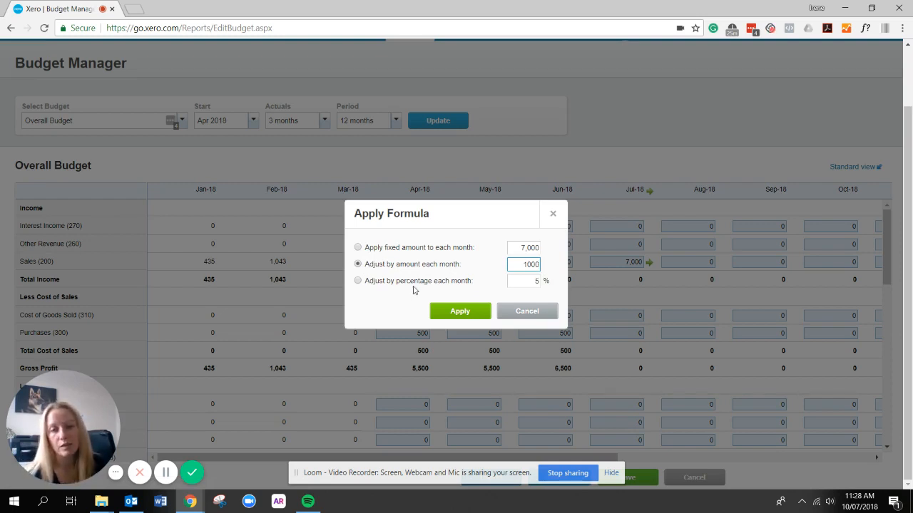
{"action": "left_click", "coordinate": [457, 313]}
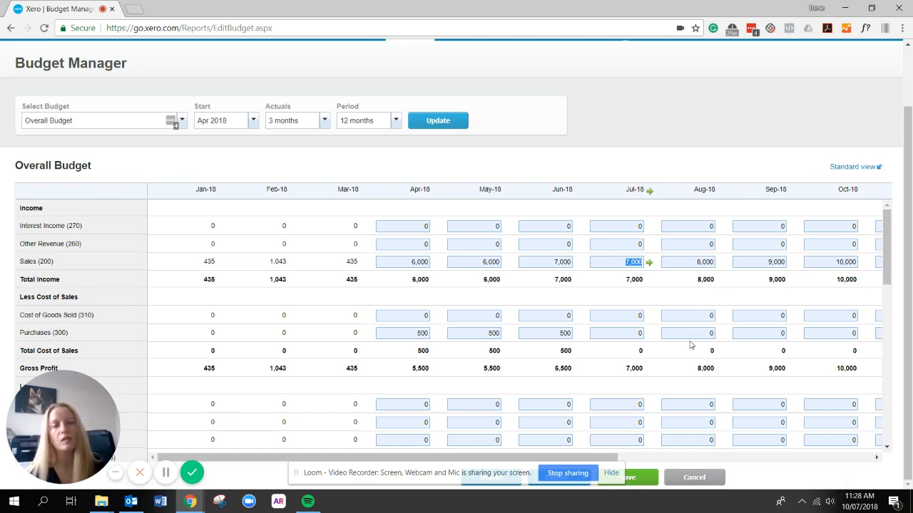
Review the budget's overhead rows and the monthly bottom-line figures through March 2019 and the Total column
{"action": "scroll", "coordinate": [679, 333], "scroll_direction": "down", "scroll_amount": 3}
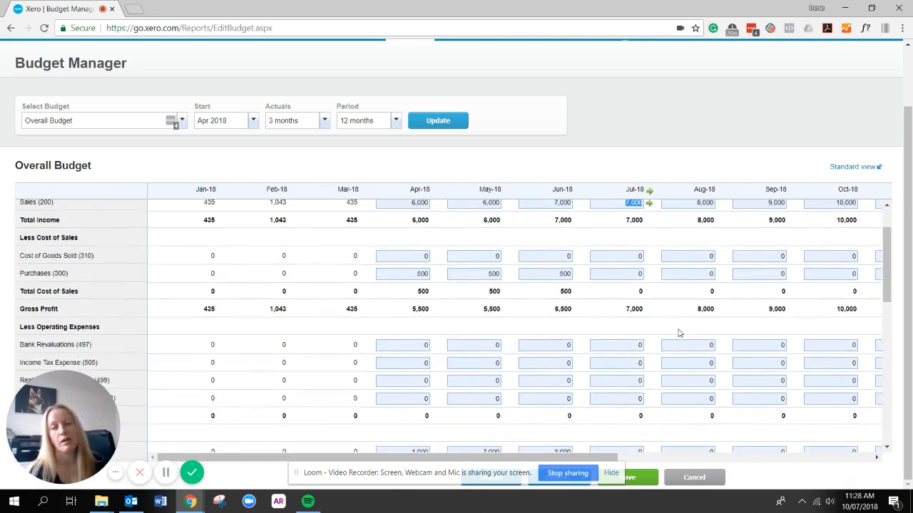
{"action": "scroll", "coordinate": [680, 333], "scroll_direction": "down", "scroll_amount": 3}
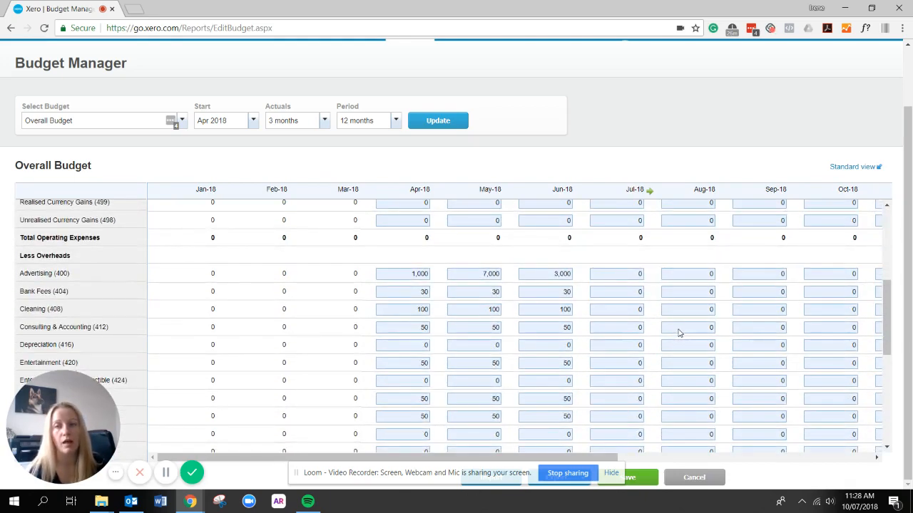
{"action": "scroll", "coordinate": [680, 333], "scroll_direction": "down", "scroll_amount": 2}
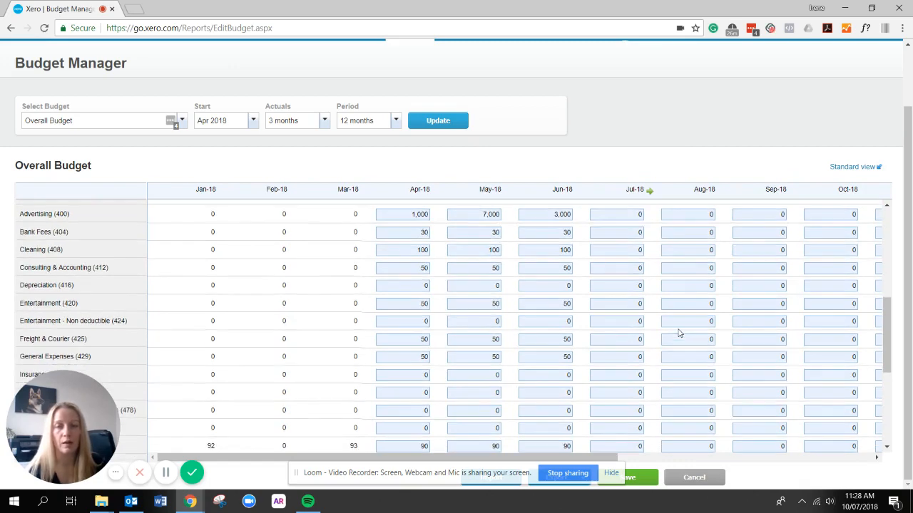
{"action": "scroll", "coordinate": [679, 333], "scroll_direction": "down", "scroll_amount": 5}
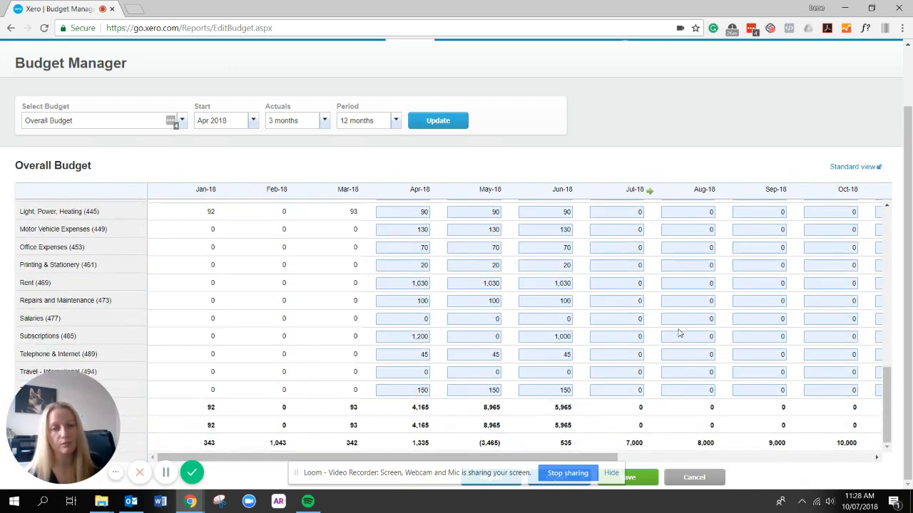
{"action": "left_click_drag", "start_coordinate": [610, 457], "coordinate": [866, 456]}
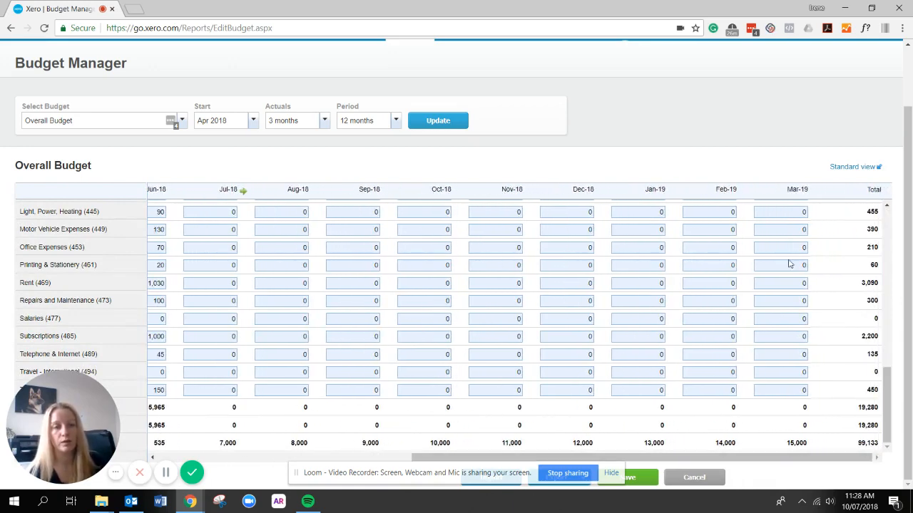
{"action": "double_click", "coordinate": [876, 442]}
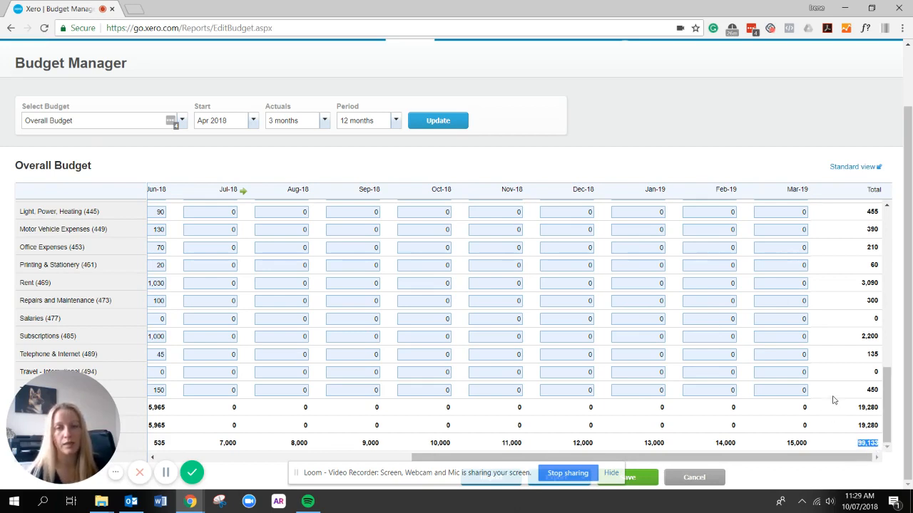
{"action": "left_click", "coordinate": [861, 443]}
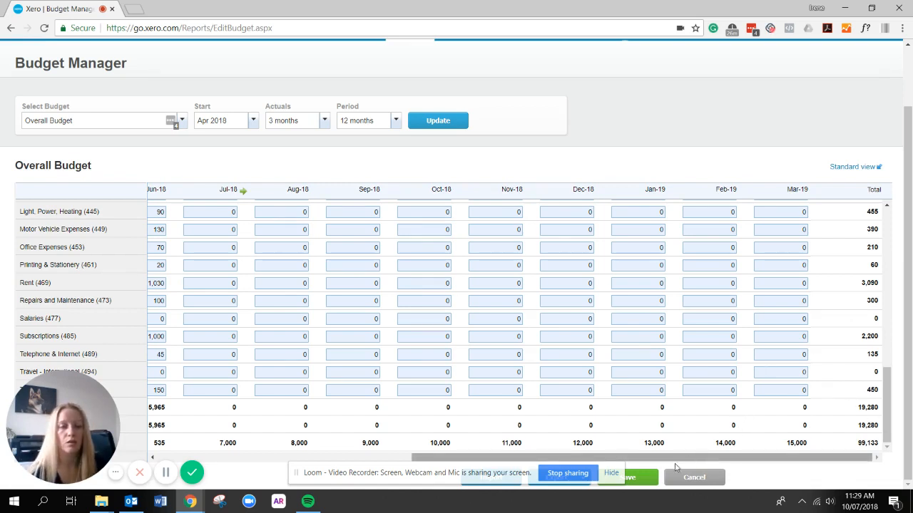
Hide the screen-sharing notice and review the Overall Budget's export formats and import page without exporting or importing anything
{"action": "left_click", "coordinate": [610, 473]}
{"action": "scroll", "coordinate": [499, 421], "scroll_direction": "up", "scroll_amount": 2}
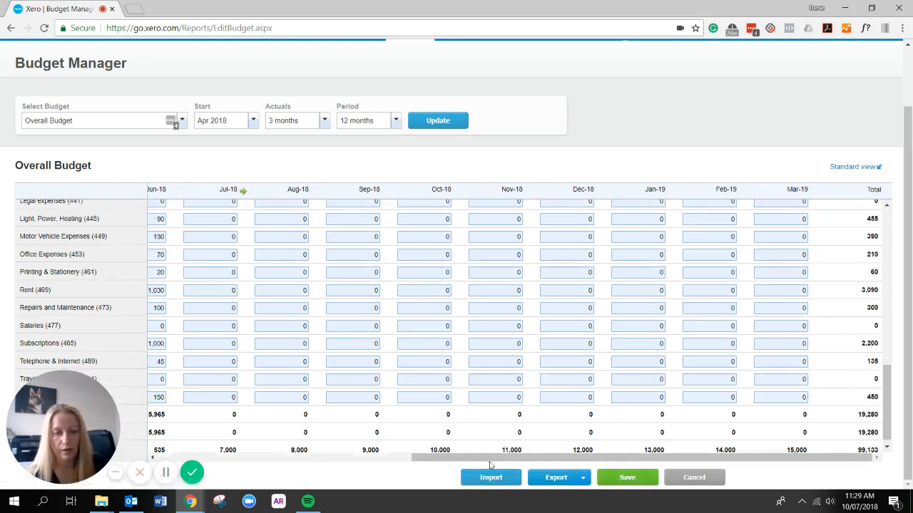
{"action": "left_click", "coordinate": [559, 479]}
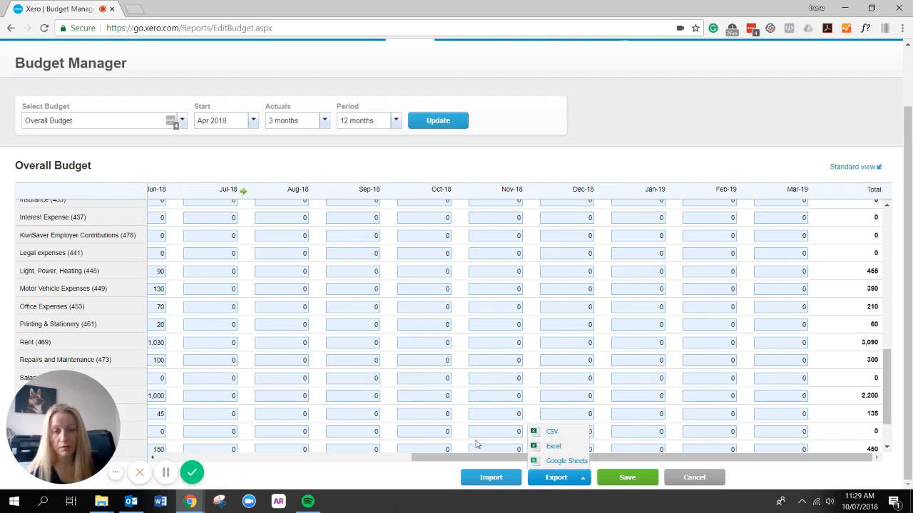
{"action": "scroll", "coordinate": [499, 442], "scroll_direction": "up", "scroll_amount": 2}
{"action": "scroll", "coordinate": [768, 330], "scroll_direction": "down", "scroll_amount": 5}
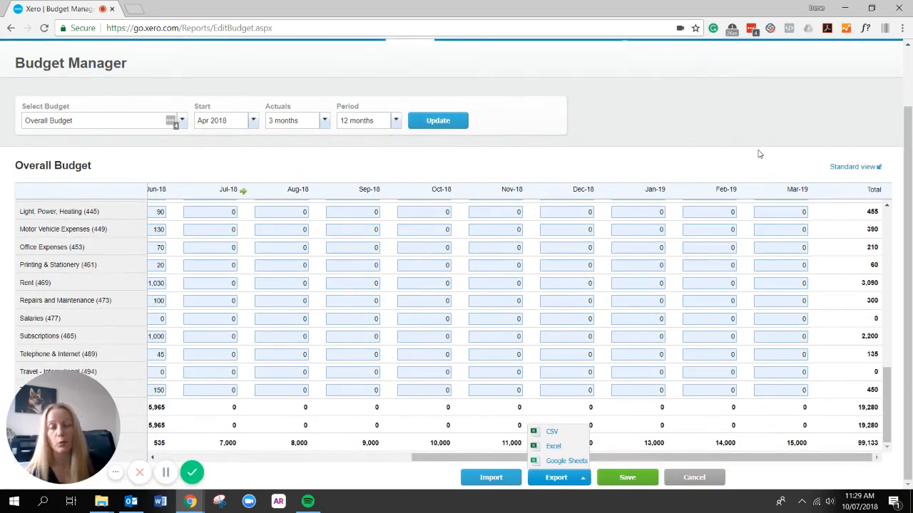
{"action": "left_click", "coordinate": [743, 486]}
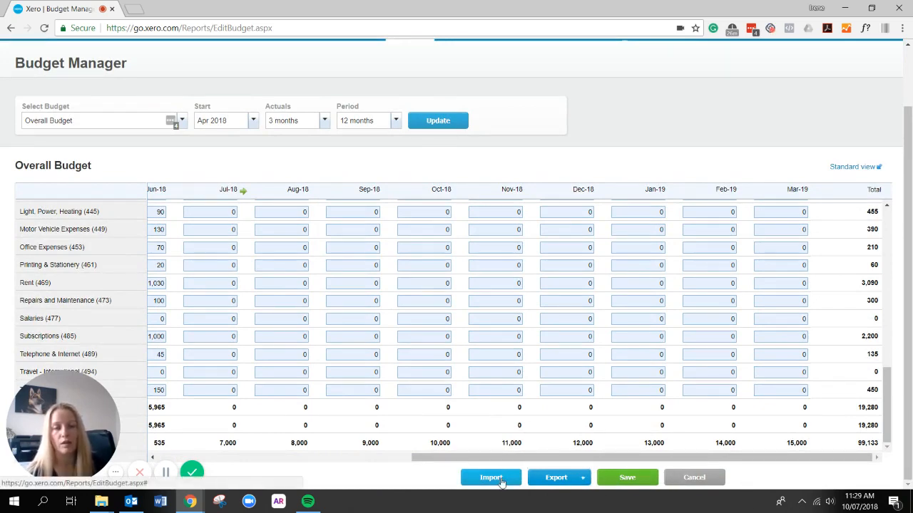
{"action": "left_click", "coordinate": [502, 482]}
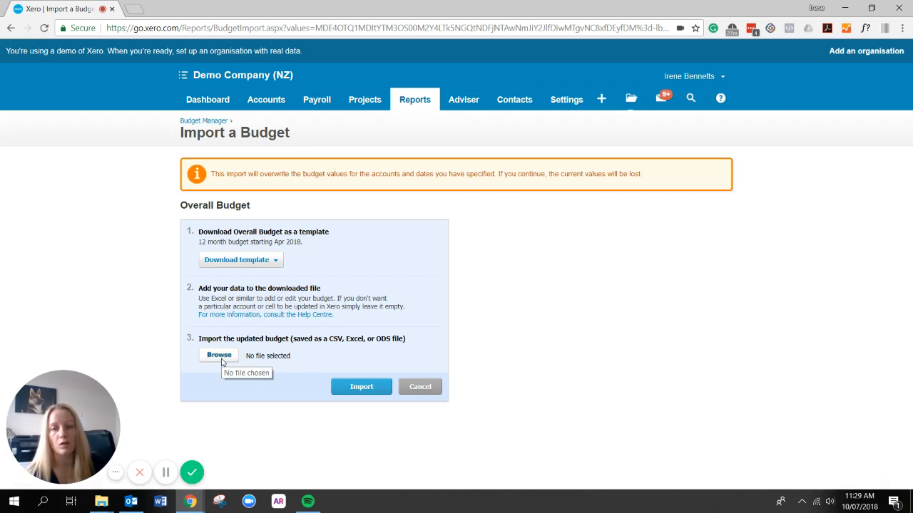
{"action": "left_click", "coordinate": [419, 387]}
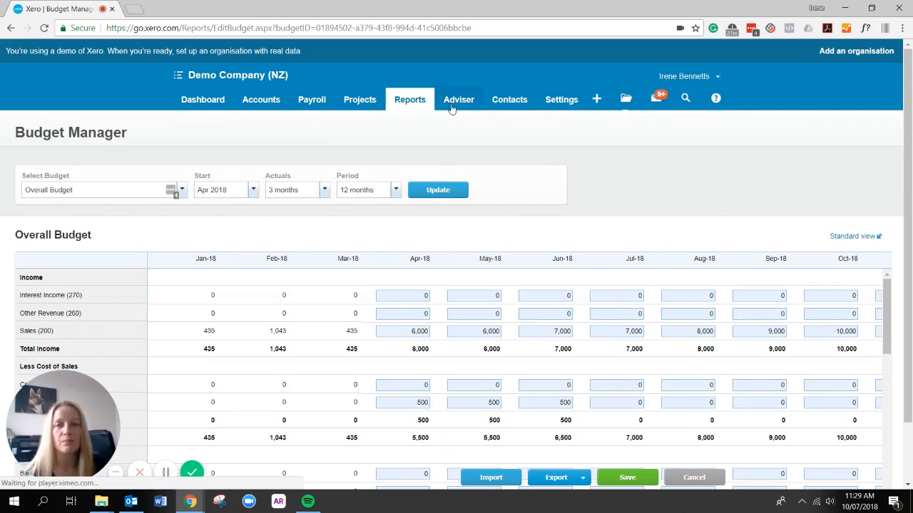
Open the Profit and Loss report
{"action": "left_click", "coordinate": [410, 100]}
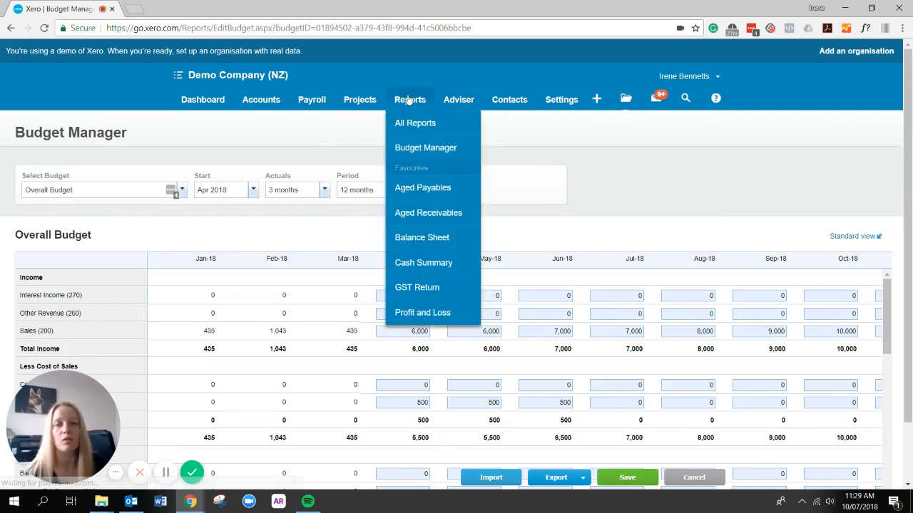
{"action": "left_click", "coordinate": [428, 313]}
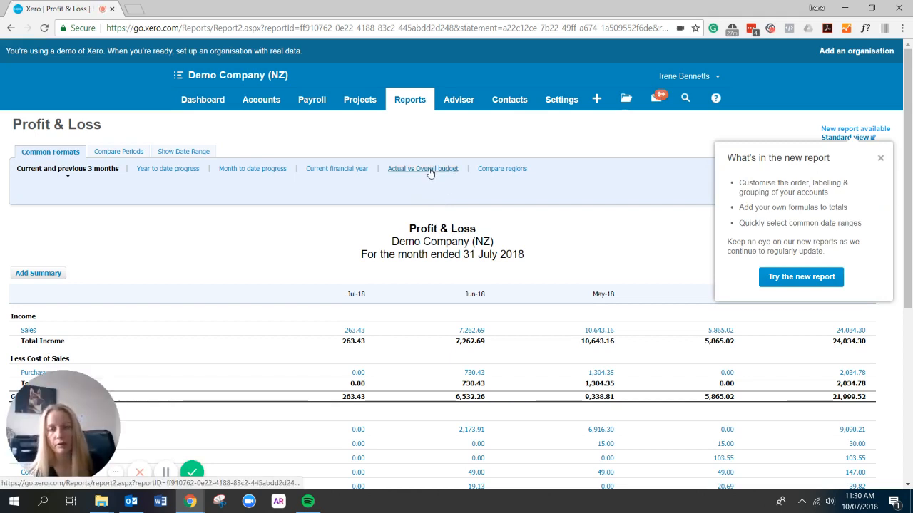
Show the Profit & Loss in the Actual vs Overall budget format, without the new-report notice, and review the variances through operating expenses
{"action": "left_click", "coordinate": [430, 171]}
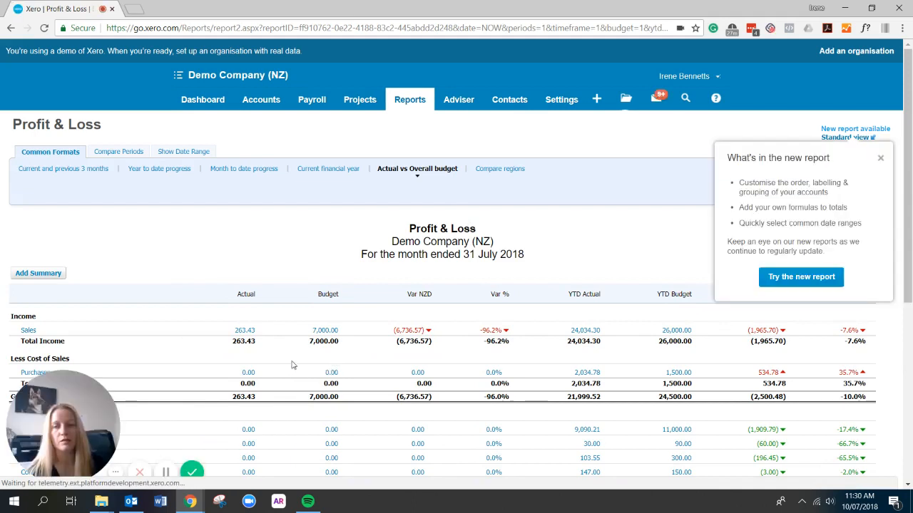
{"action": "left_click", "coordinate": [881, 154]}
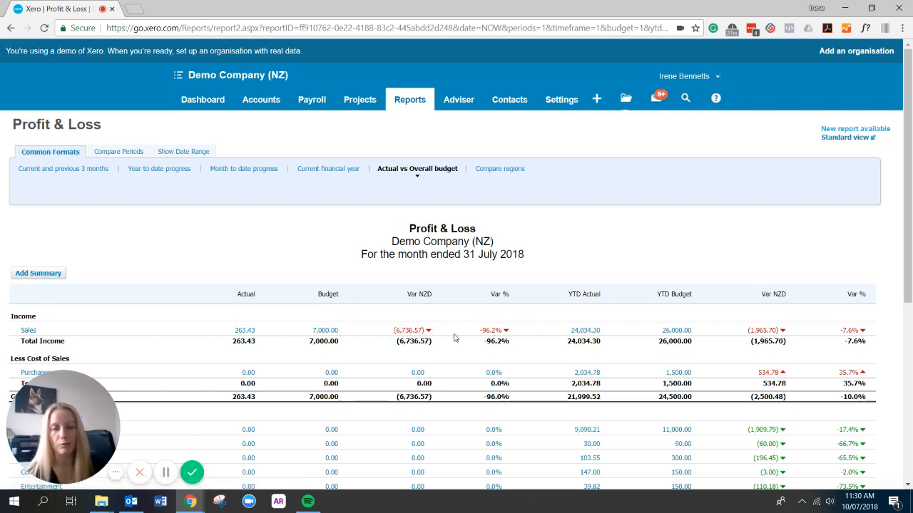
{"action": "scroll", "coordinate": [454, 338], "scroll_direction": "down", "scroll_amount": 3}
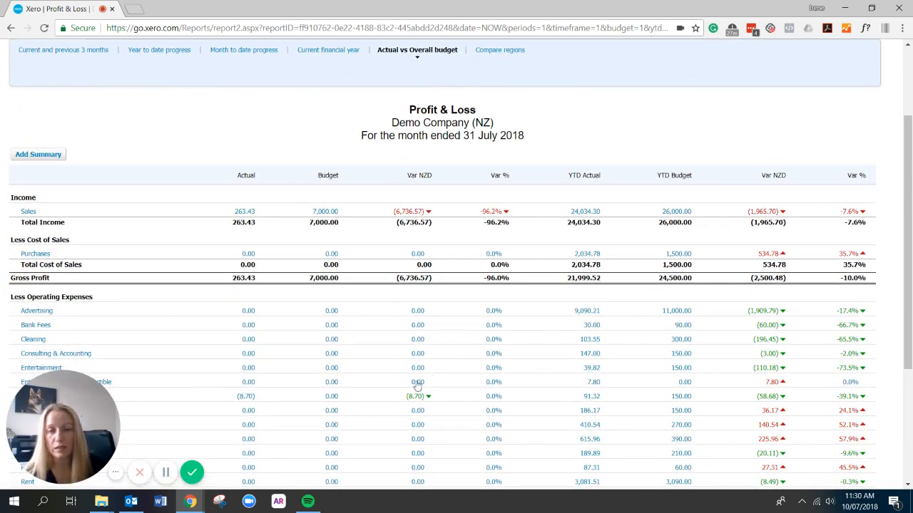
{"action": "scroll", "coordinate": [388, 397], "scroll_direction": "down", "scroll_amount": 2}
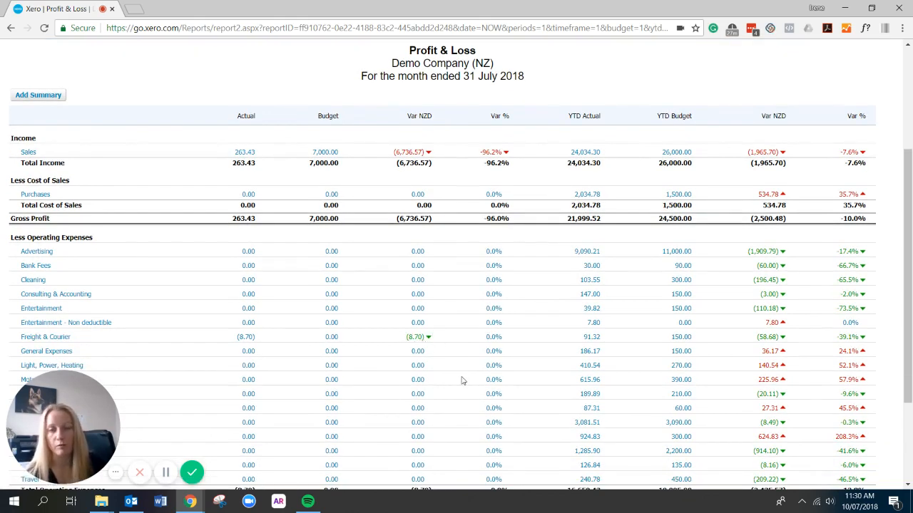
{"action": "scroll", "coordinate": [462, 380], "scroll_direction": "up", "scroll_amount": 3}
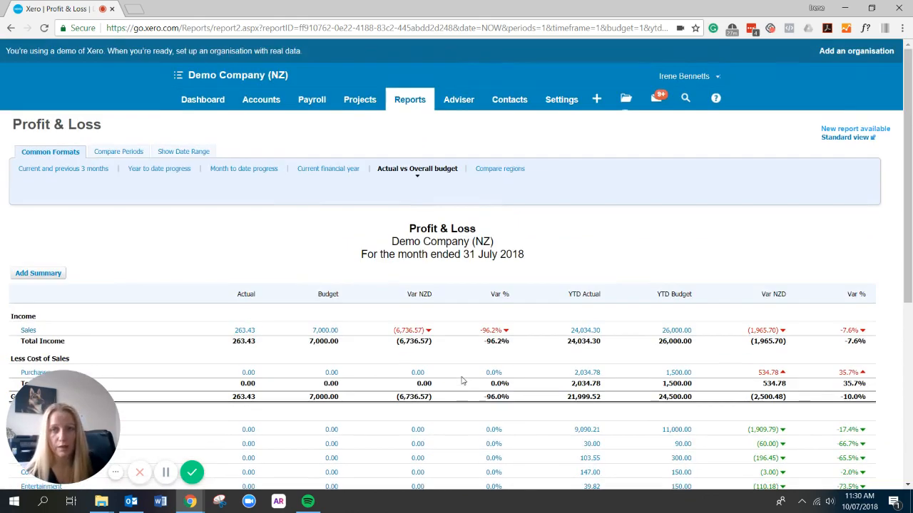
Review the budgets available in the report's period comparison settings, leaving Overall Budget selected
{"action": "left_click", "coordinate": [121, 151]}
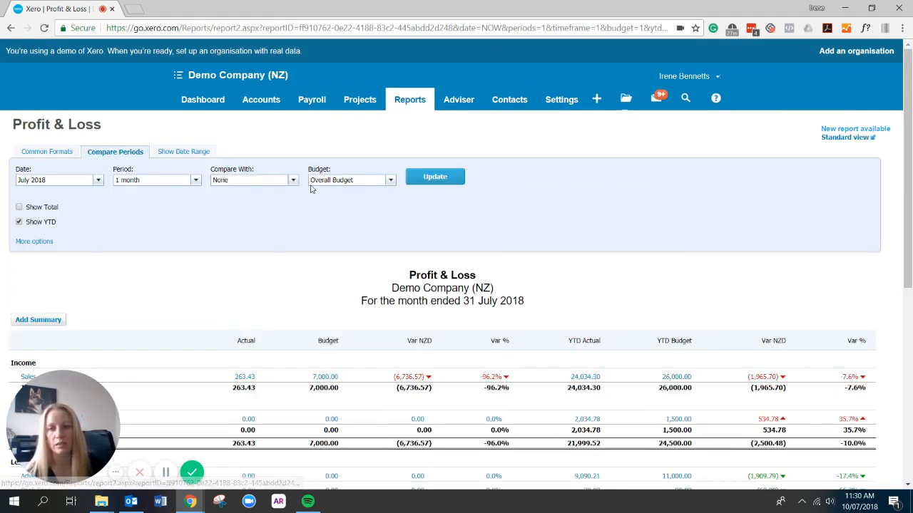
{"action": "left_click", "coordinate": [388, 181]}
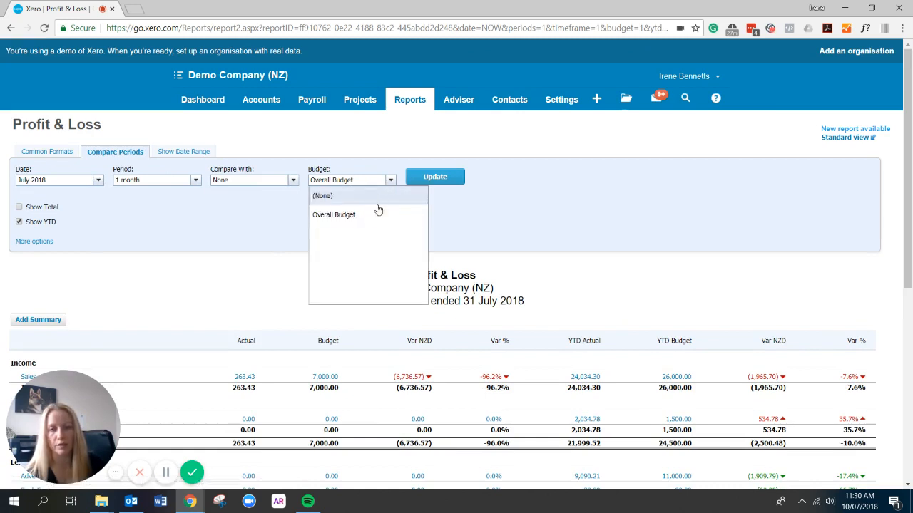
{"action": "left_click", "coordinate": [548, 219]}
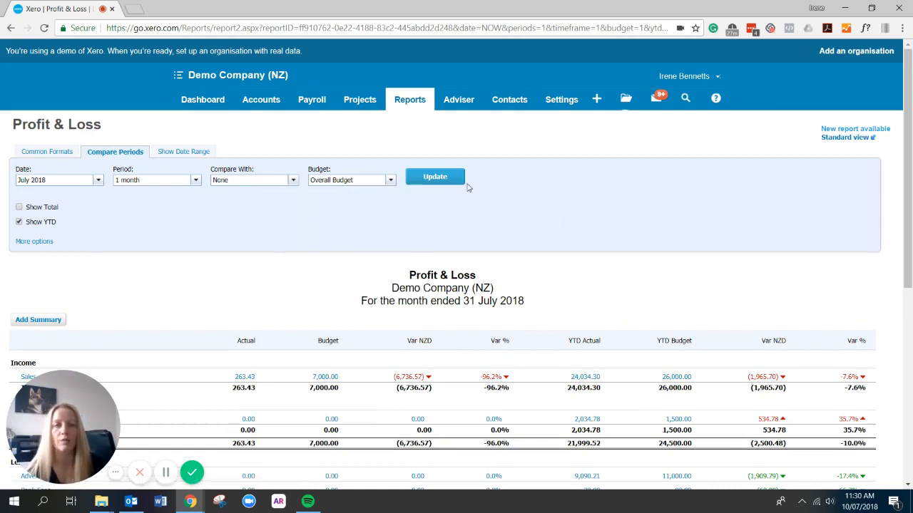